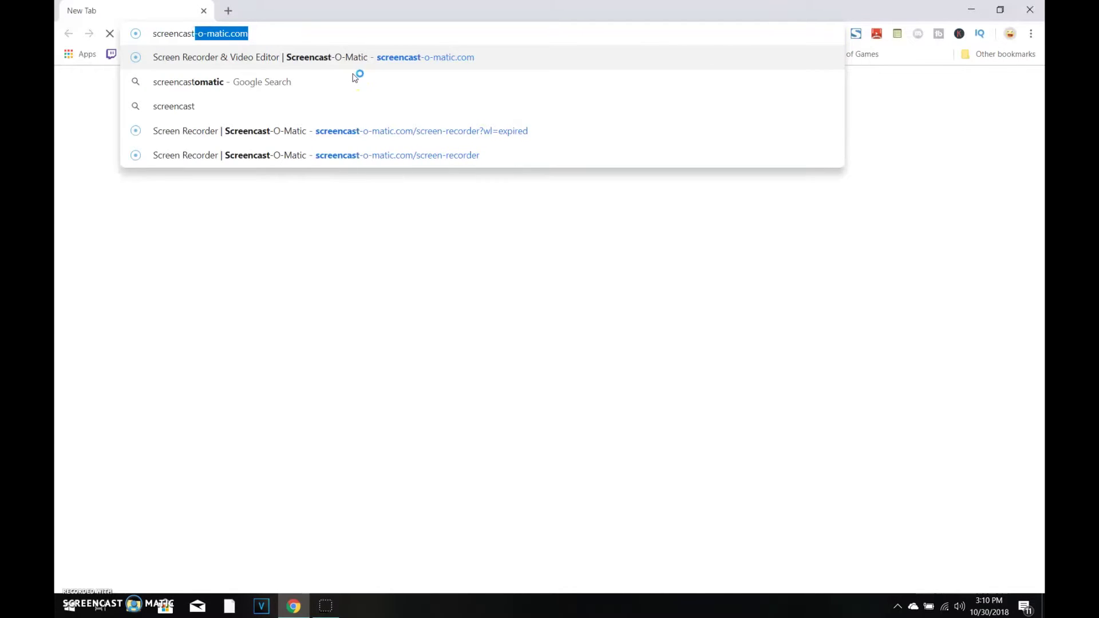
text(omatic)
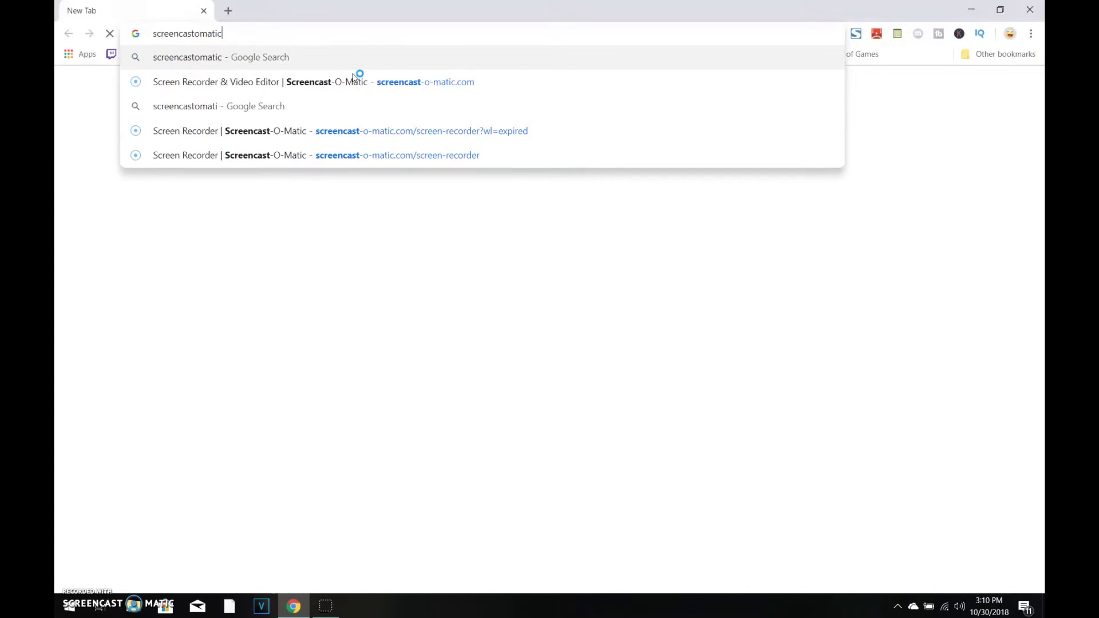
Step: Search for 'screencastomatic' and open the Screen Recorder result from the search page
key(Return)
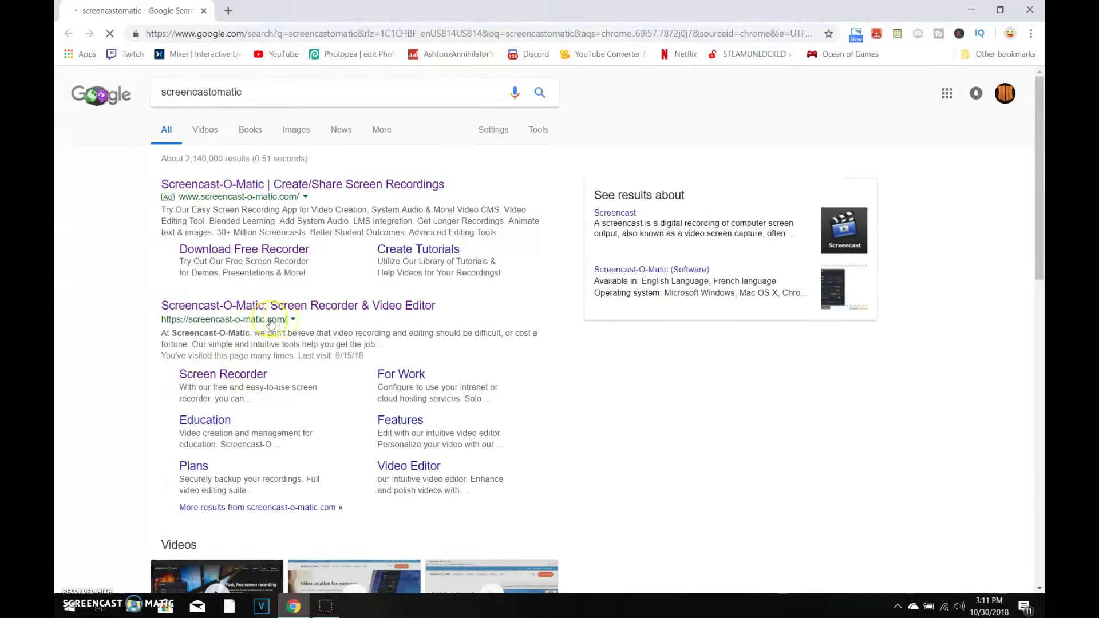
click(214, 377)
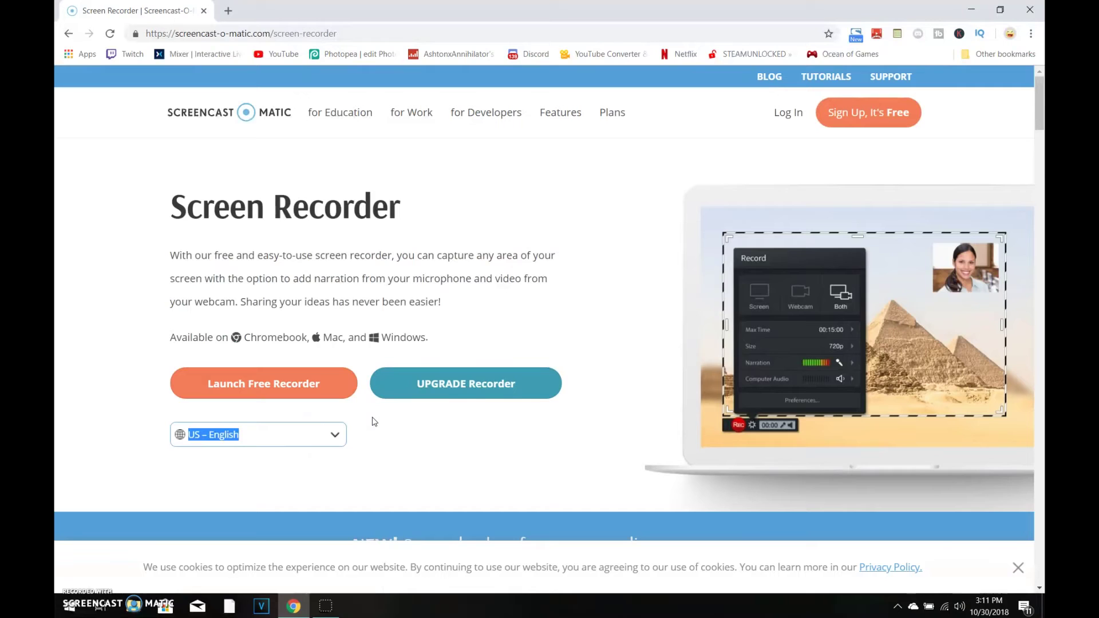
Step: Confirm US – English in the site language list, then start Launch Free Recorder
click(374, 422)
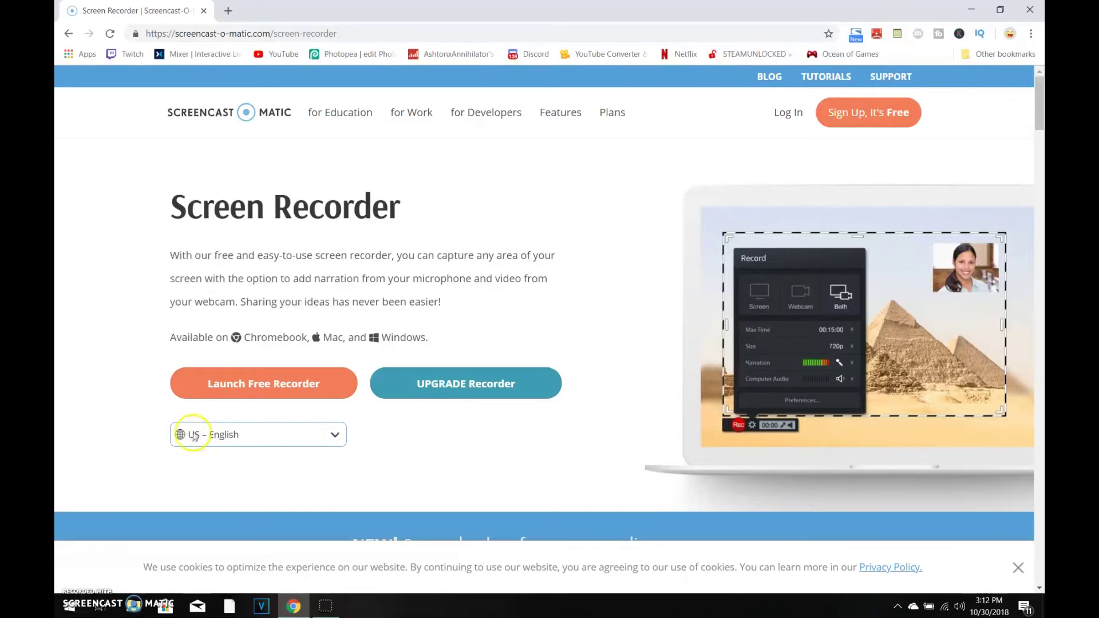
click(336, 434)
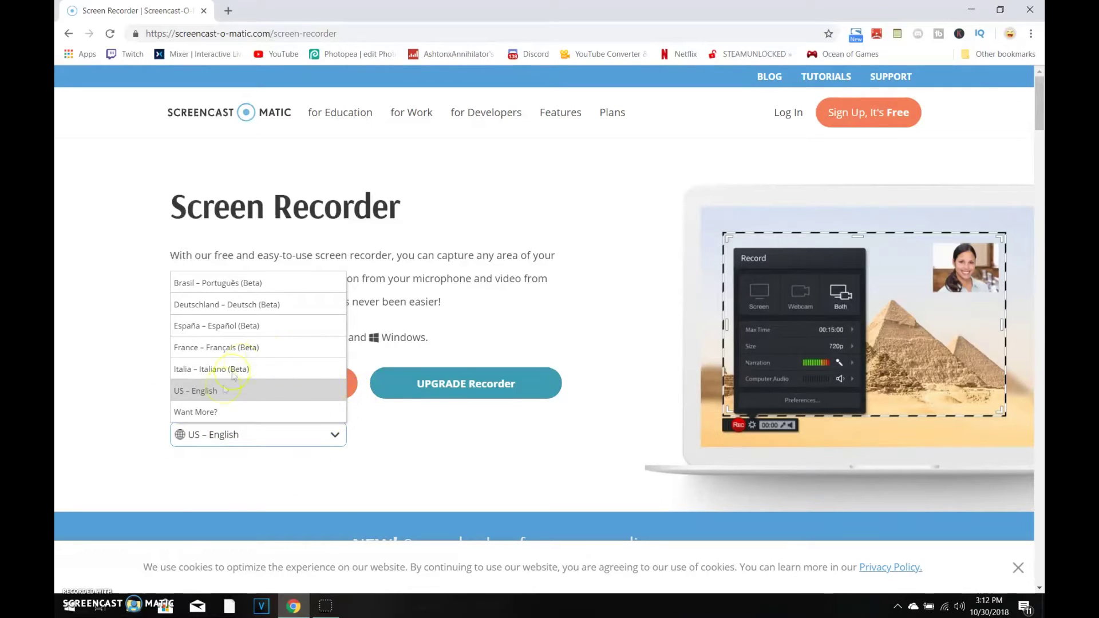
click(335, 435)
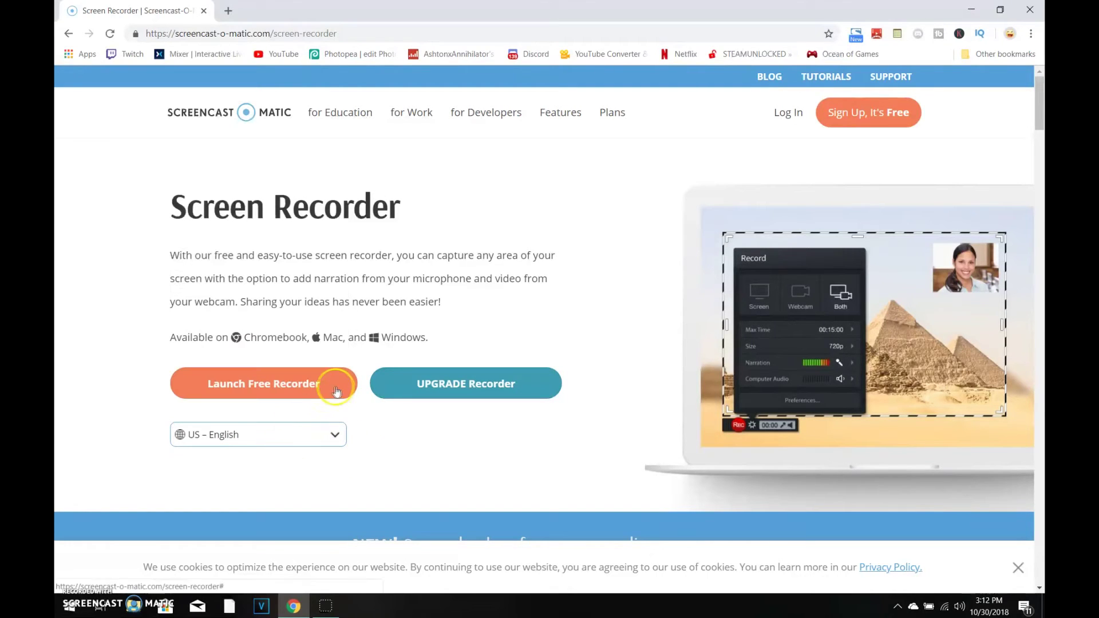
click(313, 385)
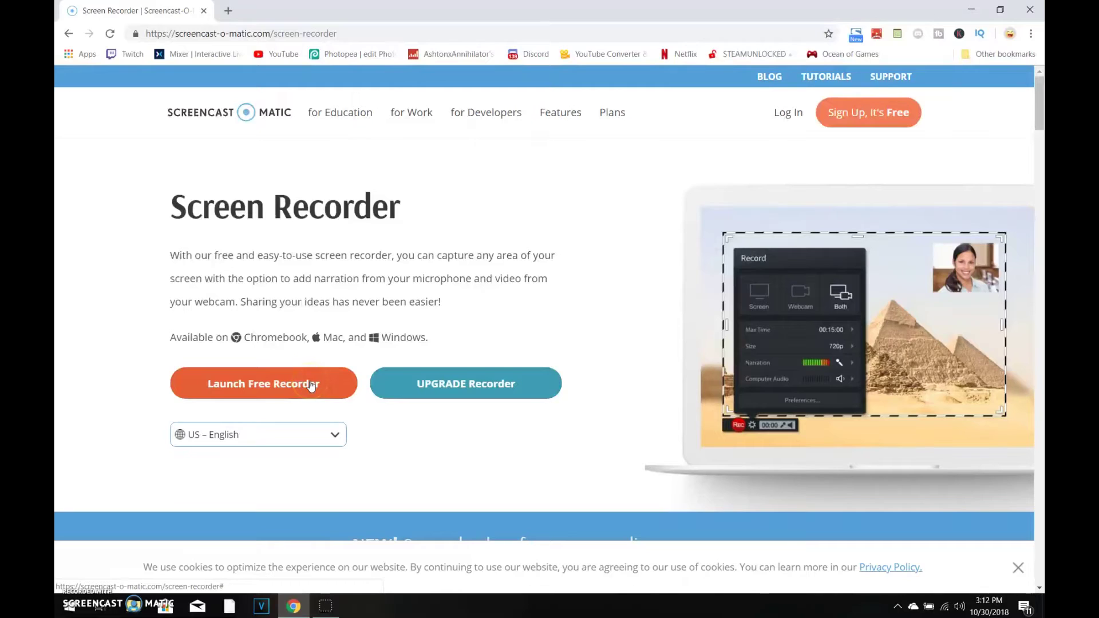